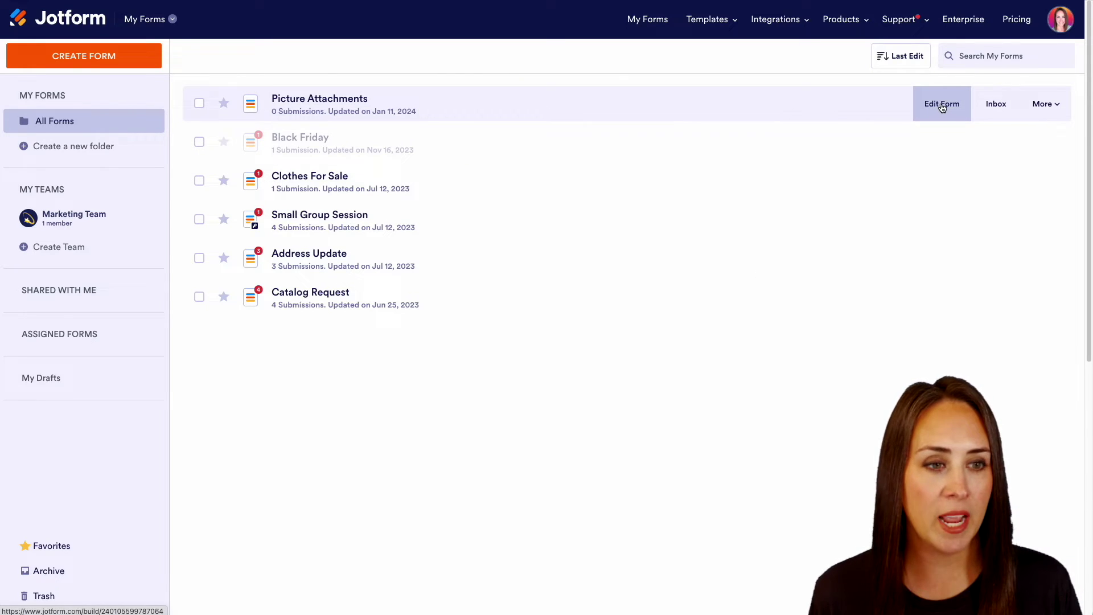
Open the Picture Attachments form's settings and list its available integrations
left_click(941, 106)
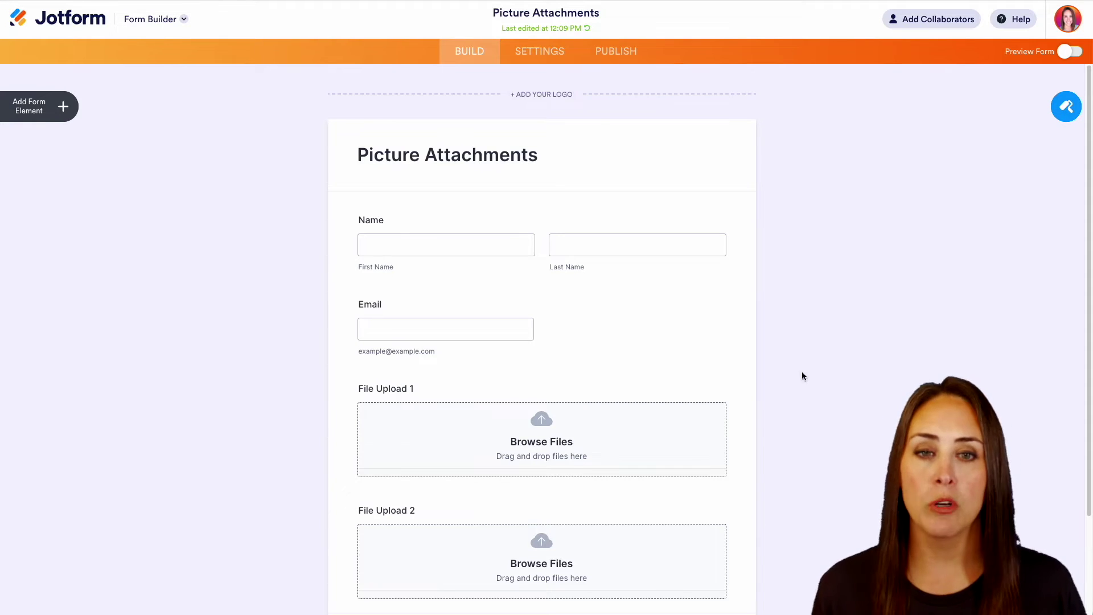
left_click(548, 57)
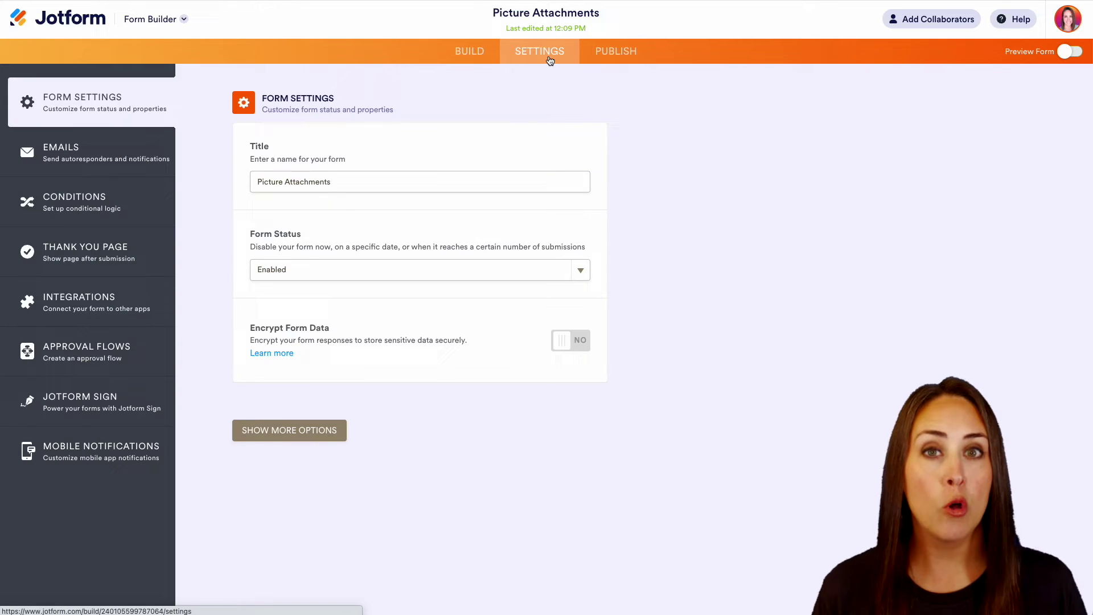
left_click(72, 296)
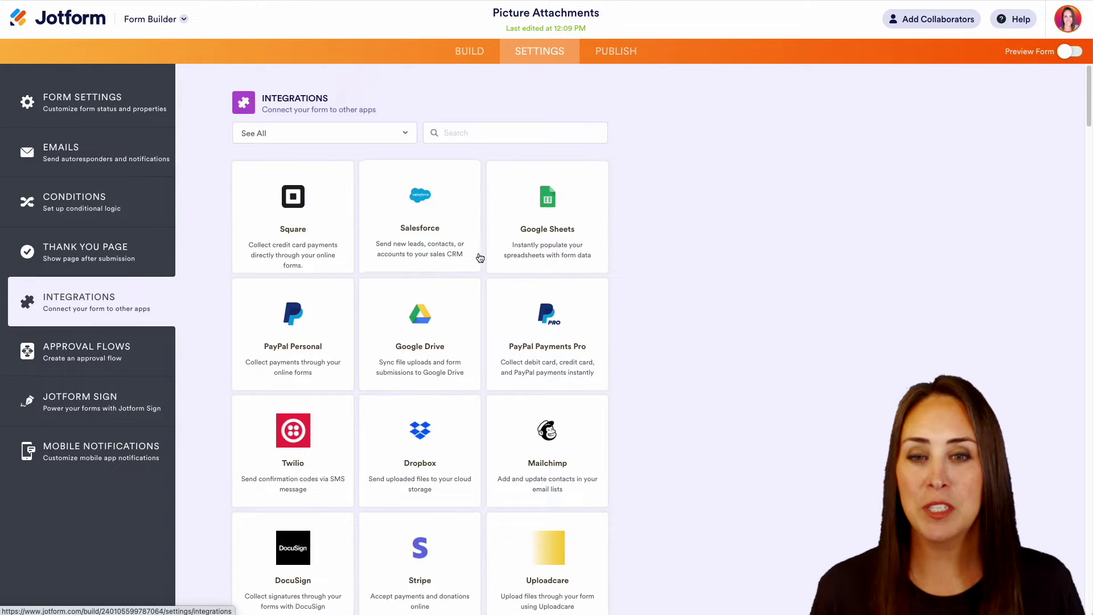
Search integrations for 'google' and add a Google Drive action using the connected account
left_click(512, 133)
type("goog")
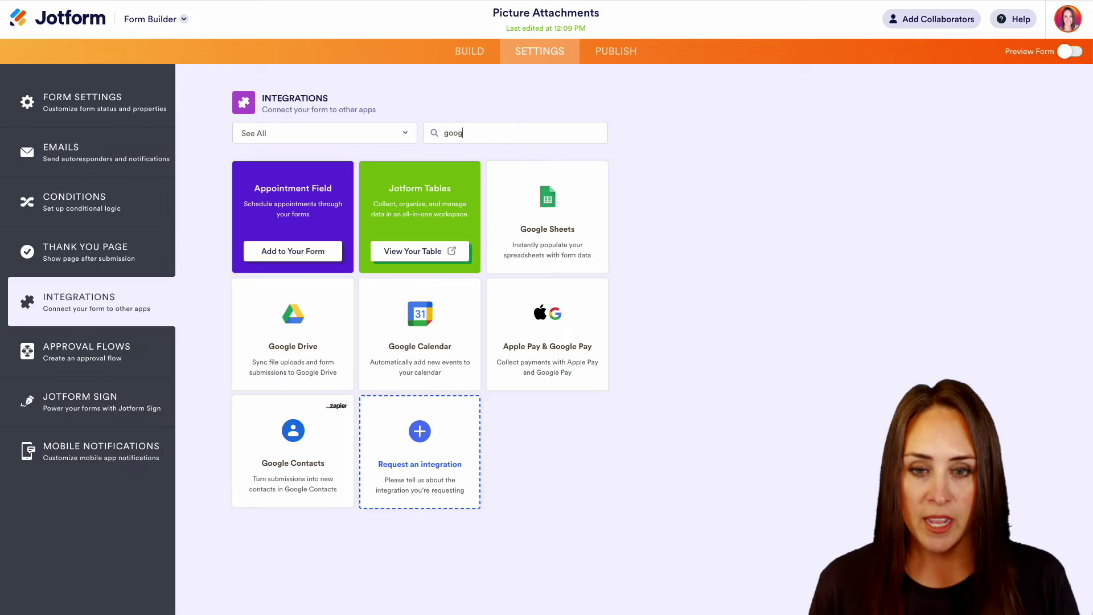
type("le")
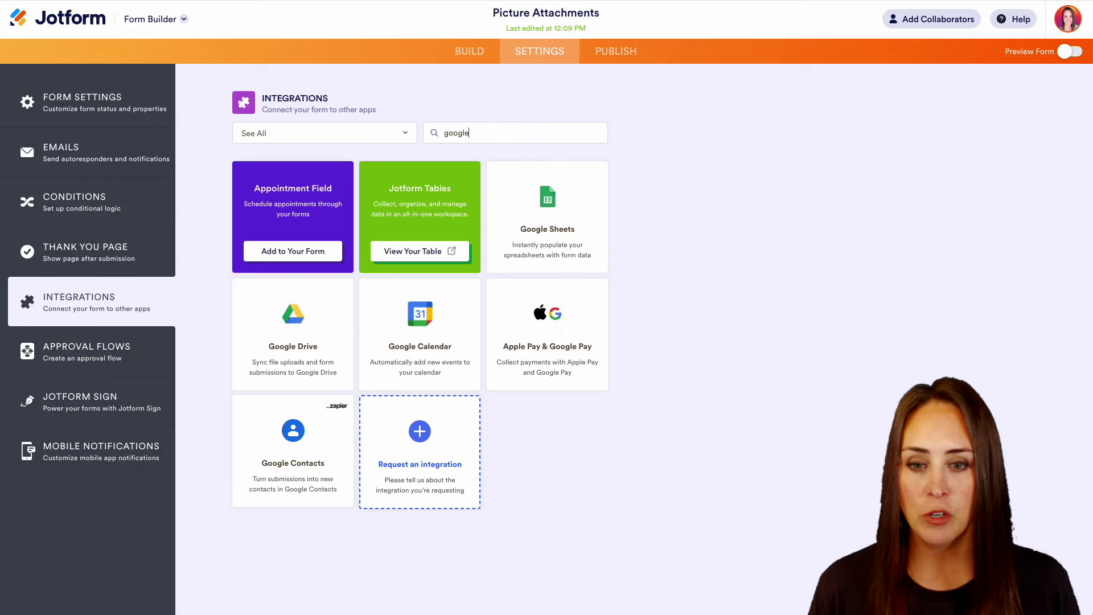
left_click(280, 354)
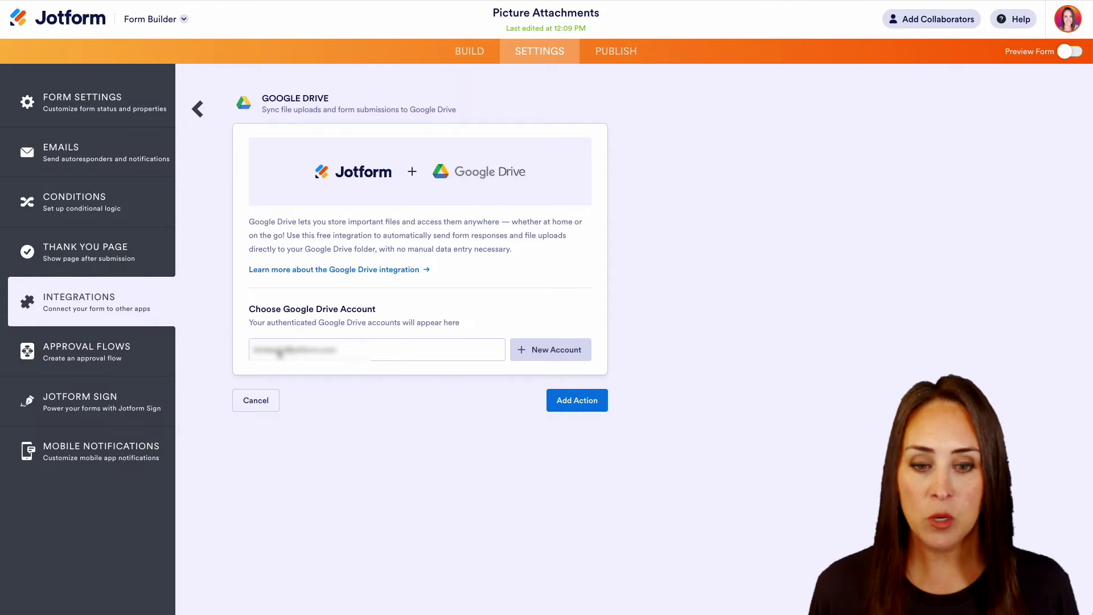
left_click(577, 403)
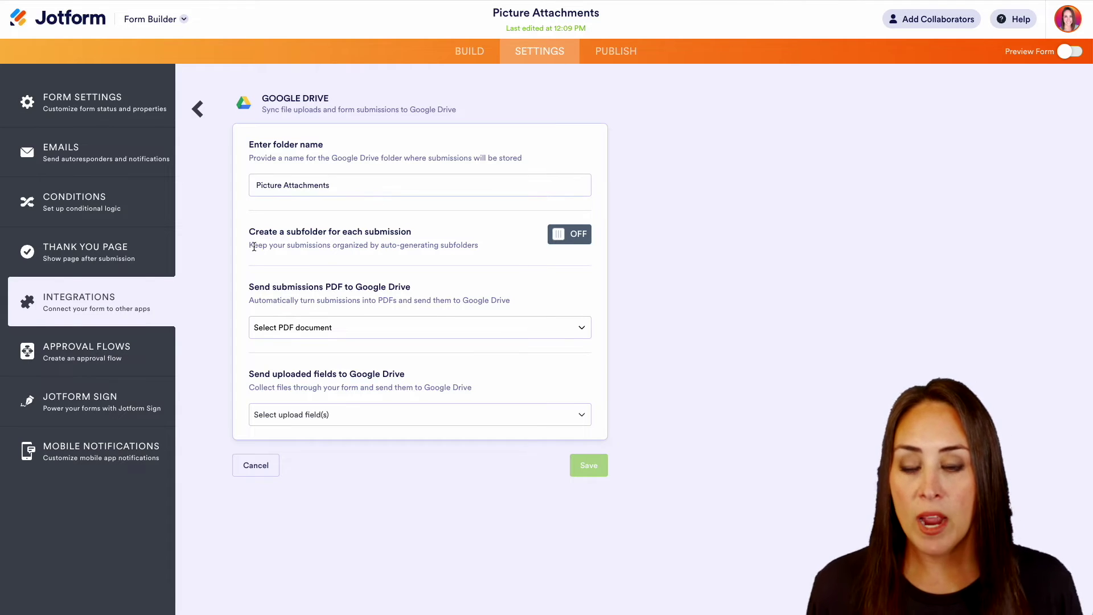
Enable per-submission subfolders named 'Name - Submission Date' instead of Submission ID
left_click(569, 239)
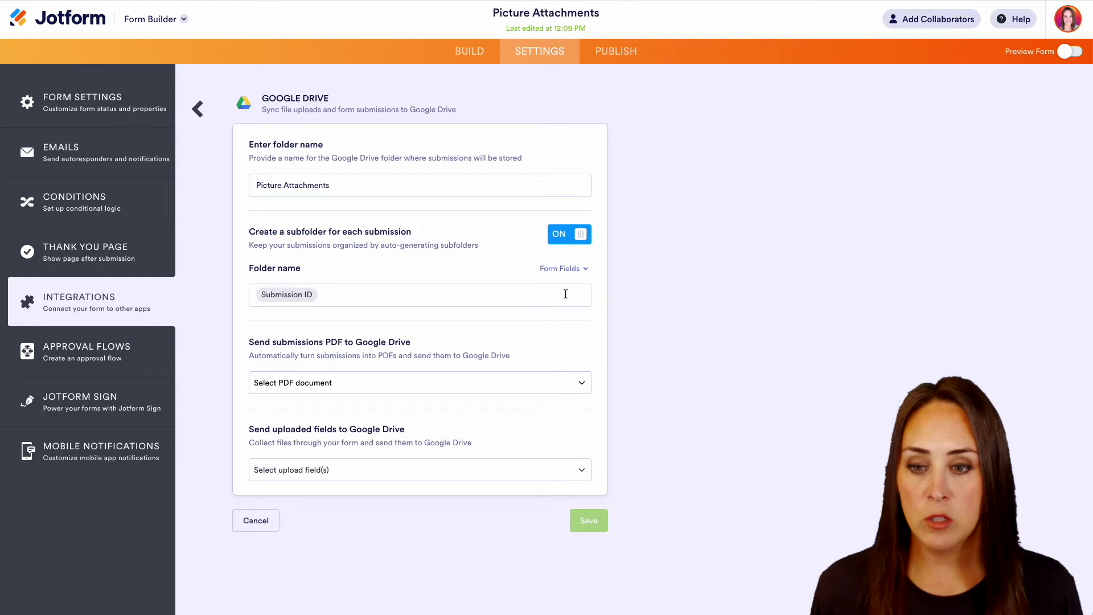
left_click(351, 299)
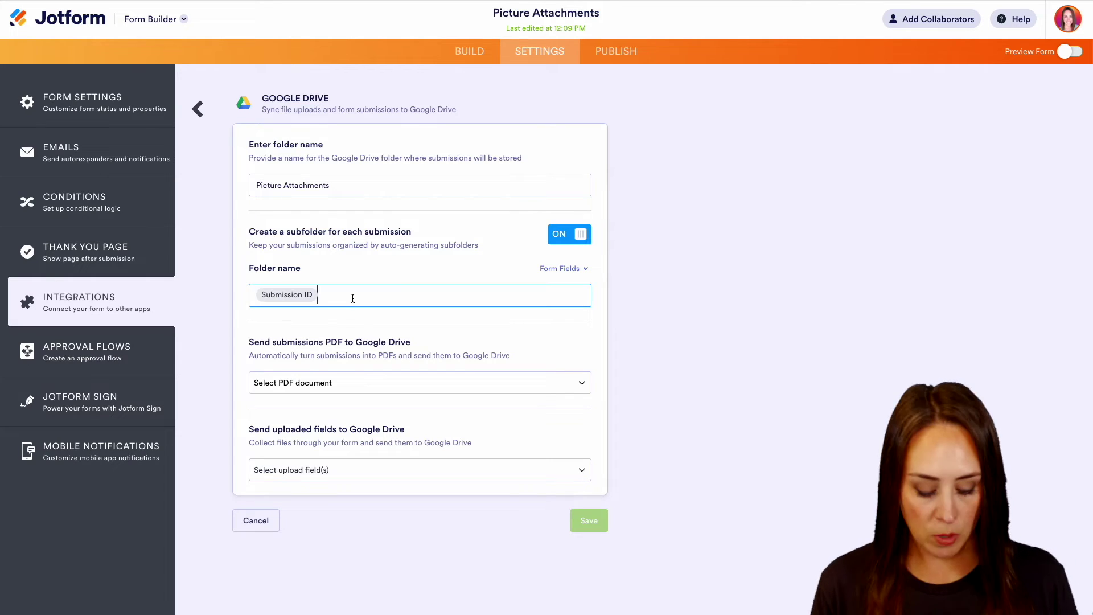
key("BackSpace")
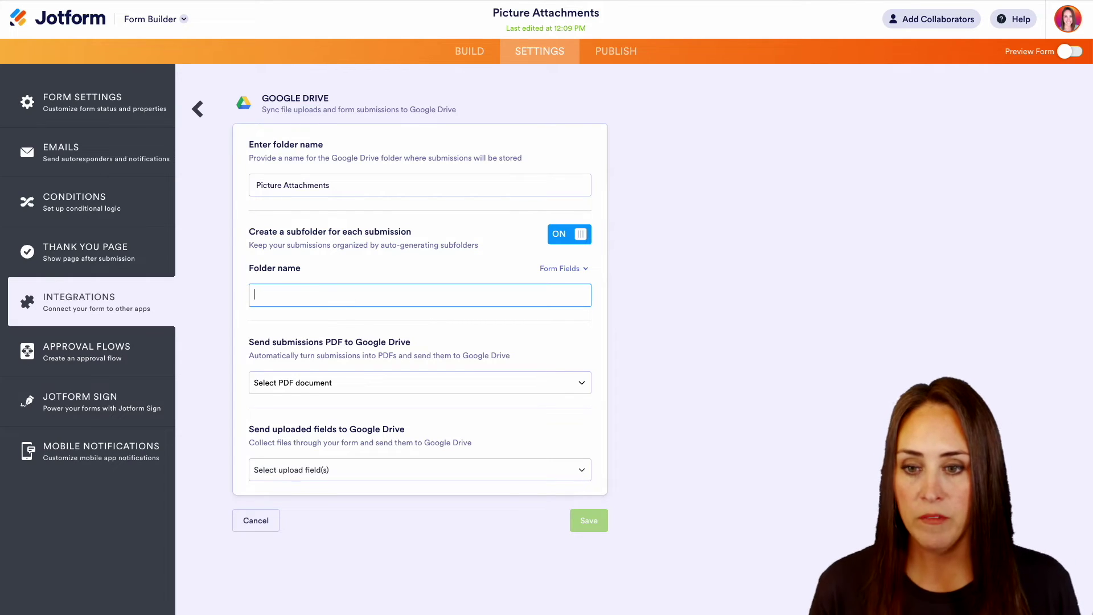
left_click(582, 270)
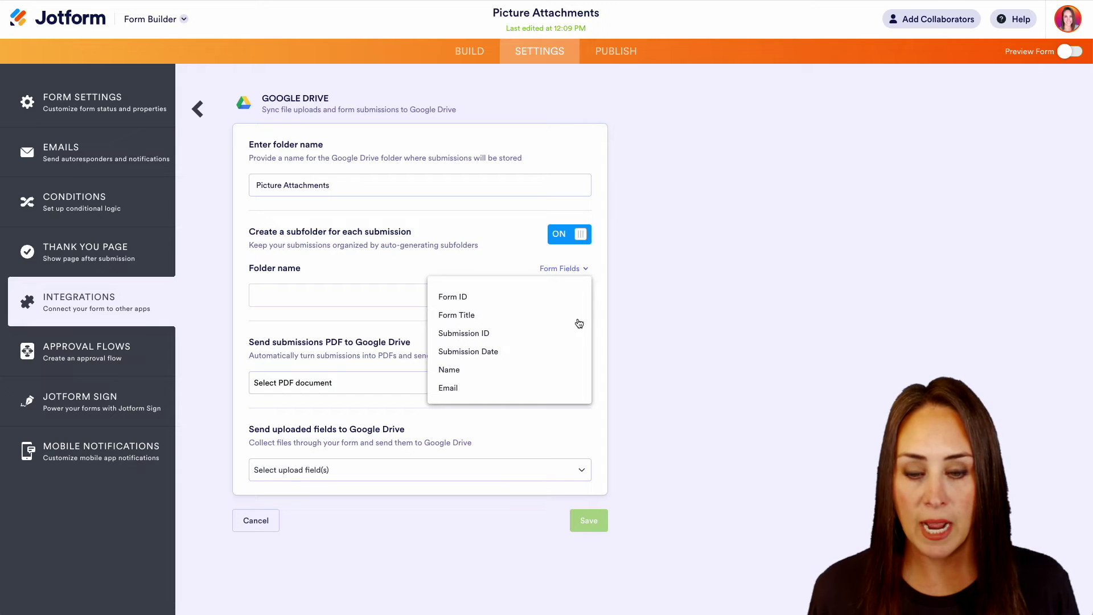
left_click(452, 370)
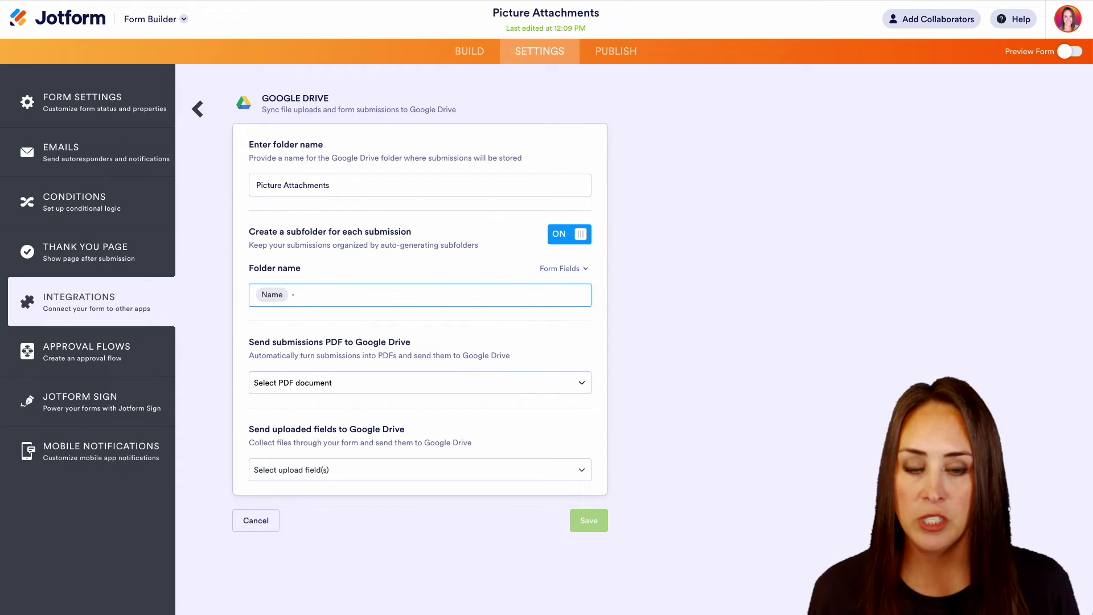
type("-")
left_click(549, 272)
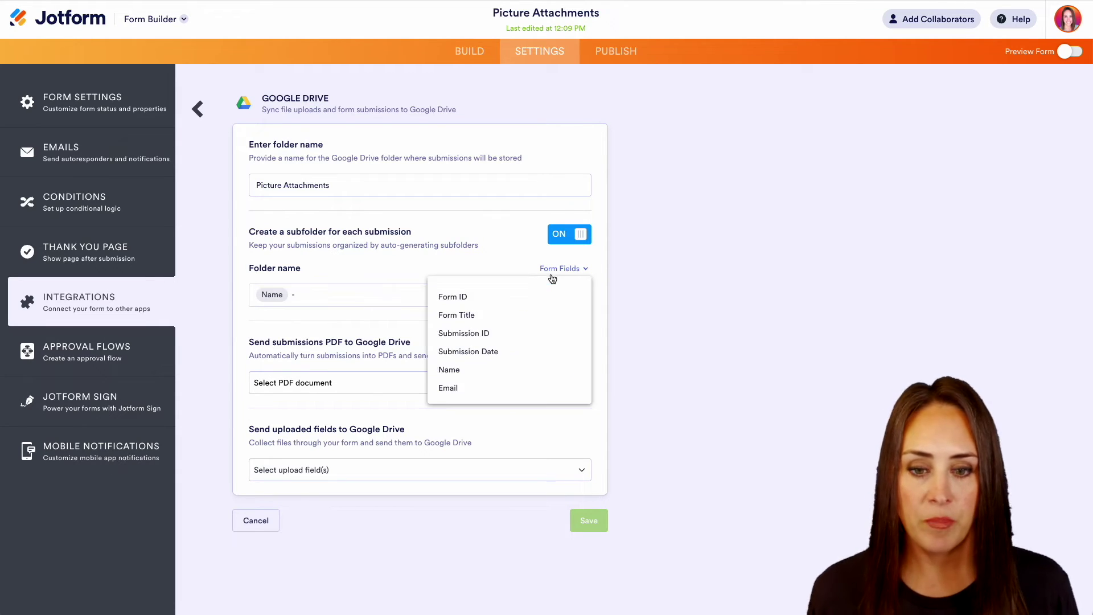
left_click(500, 352)
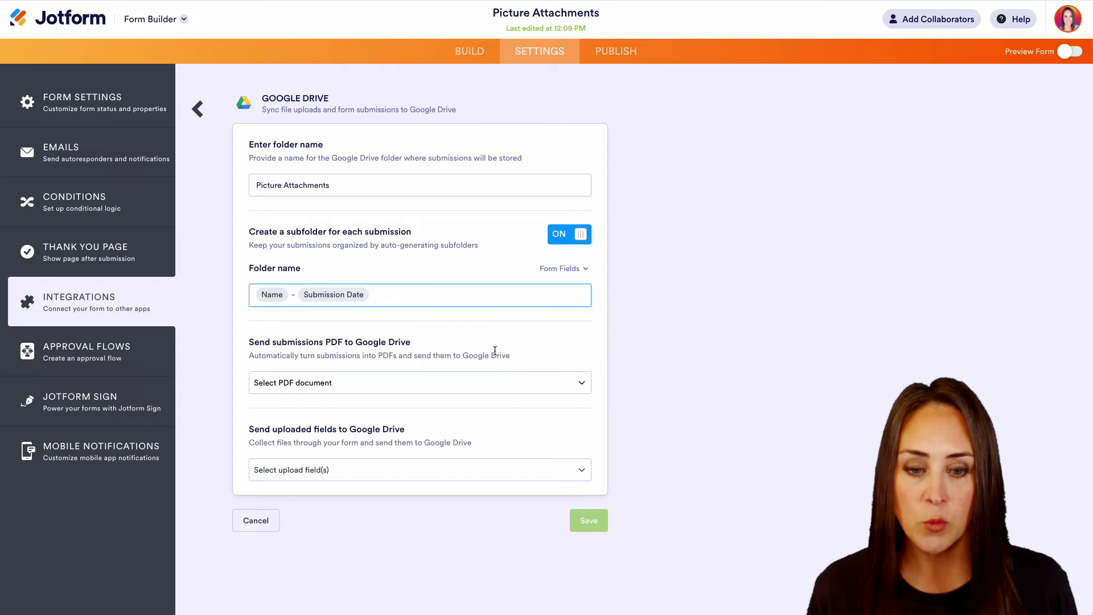
Send the Default submission PDF plus File Upload 1 and File Upload 2 files to Google Drive
left_click(579, 387)
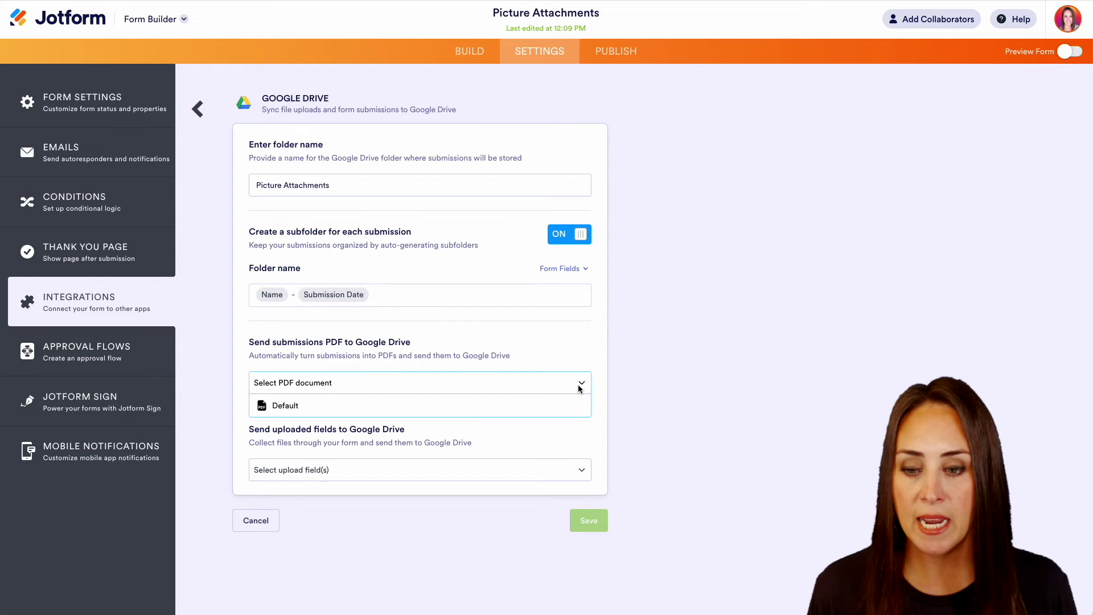
left_click(285, 408)
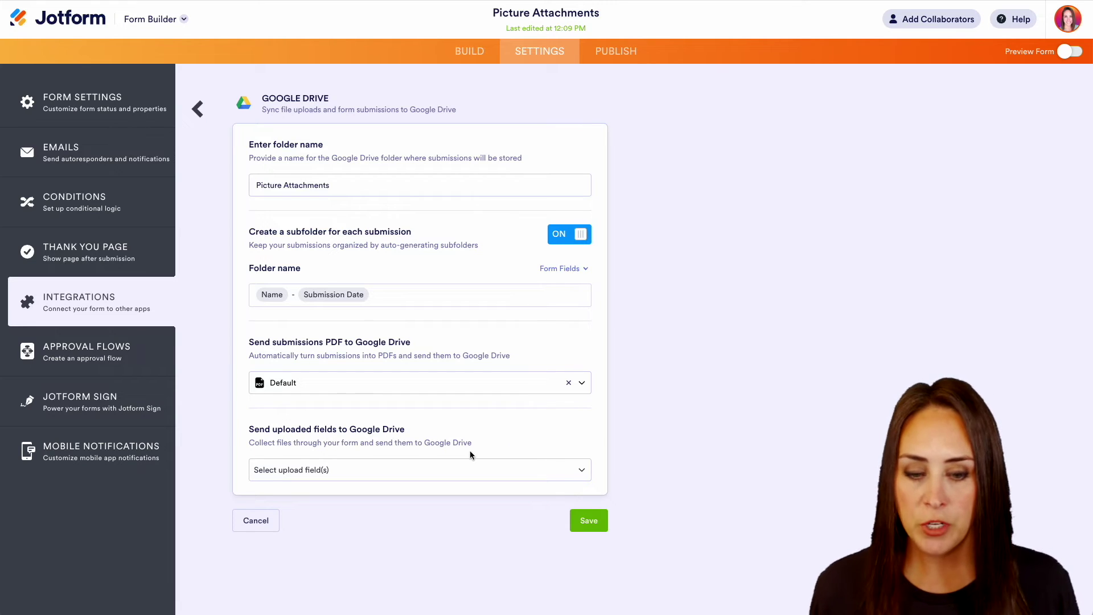
left_click(581, 474)
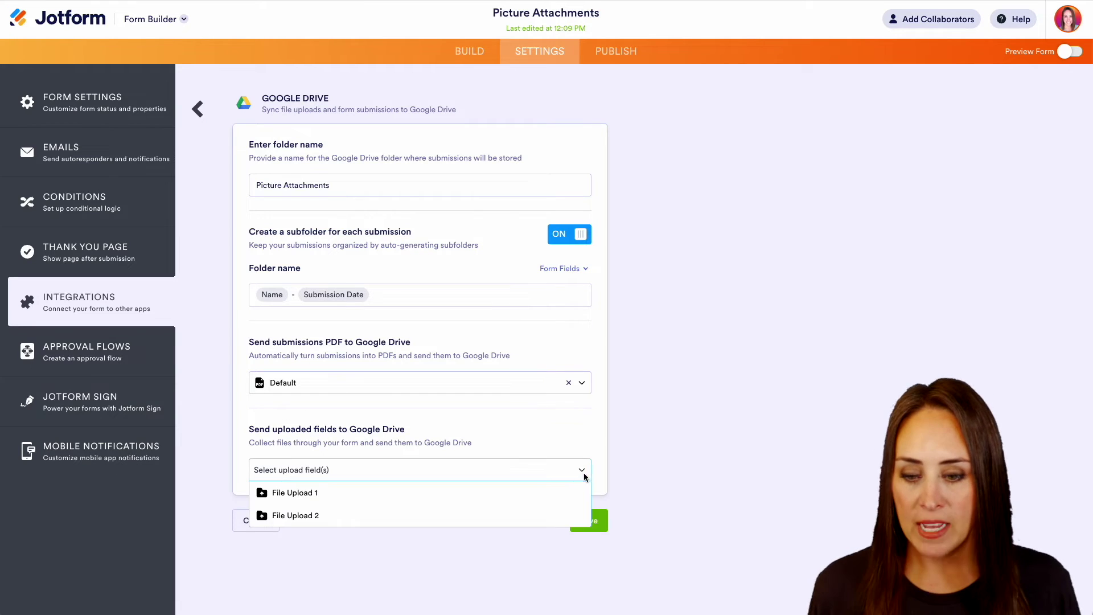
left_click(516, 494)
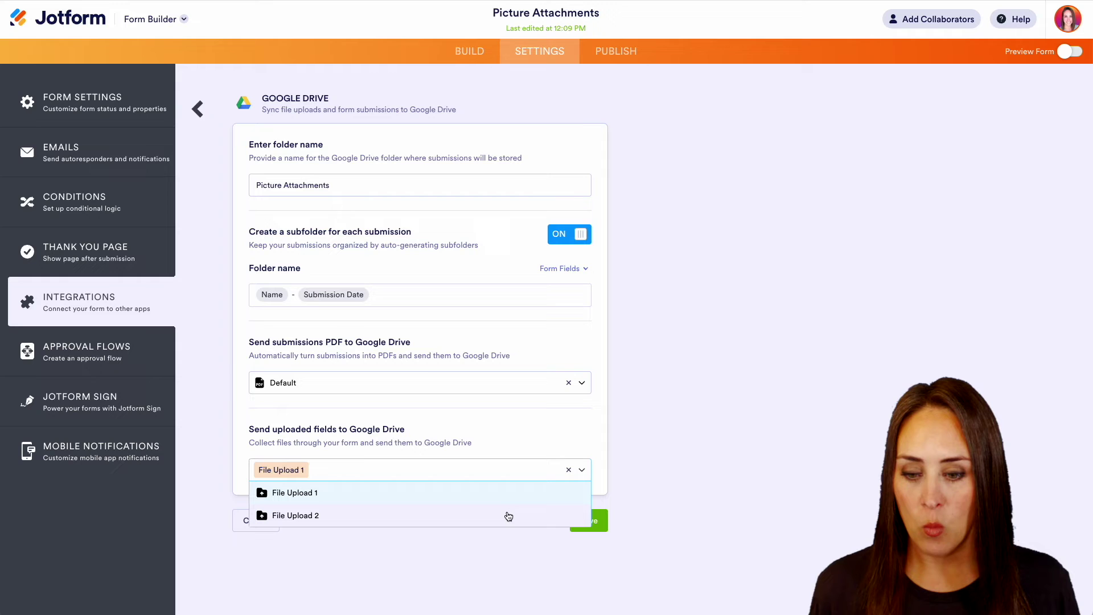
left_click(507, 515)
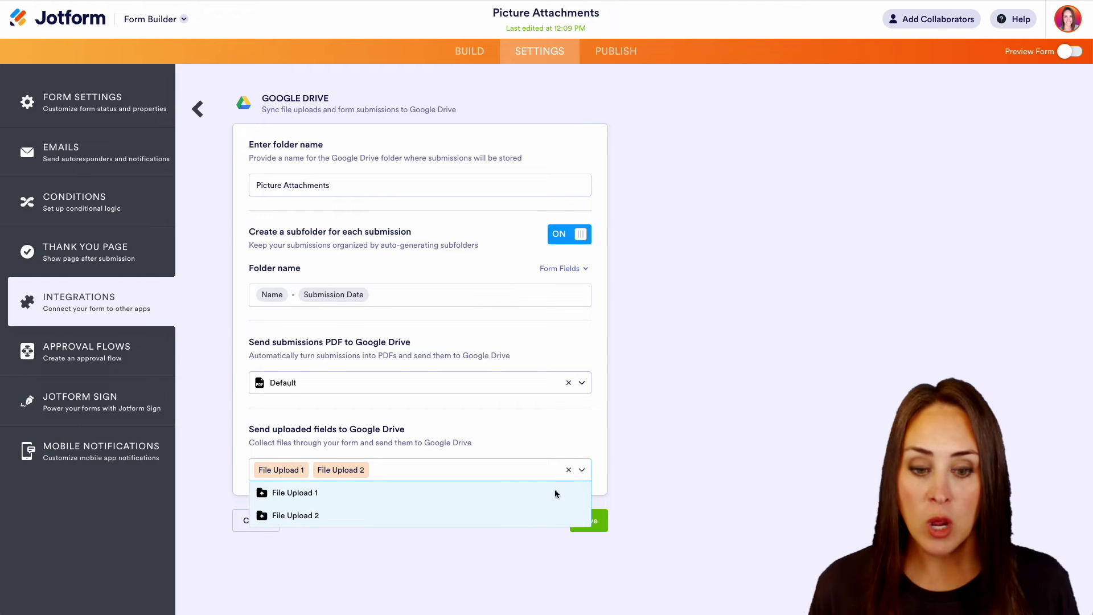
left_click(569, 470)
left_click(581, 470)
left_click(518, 516)
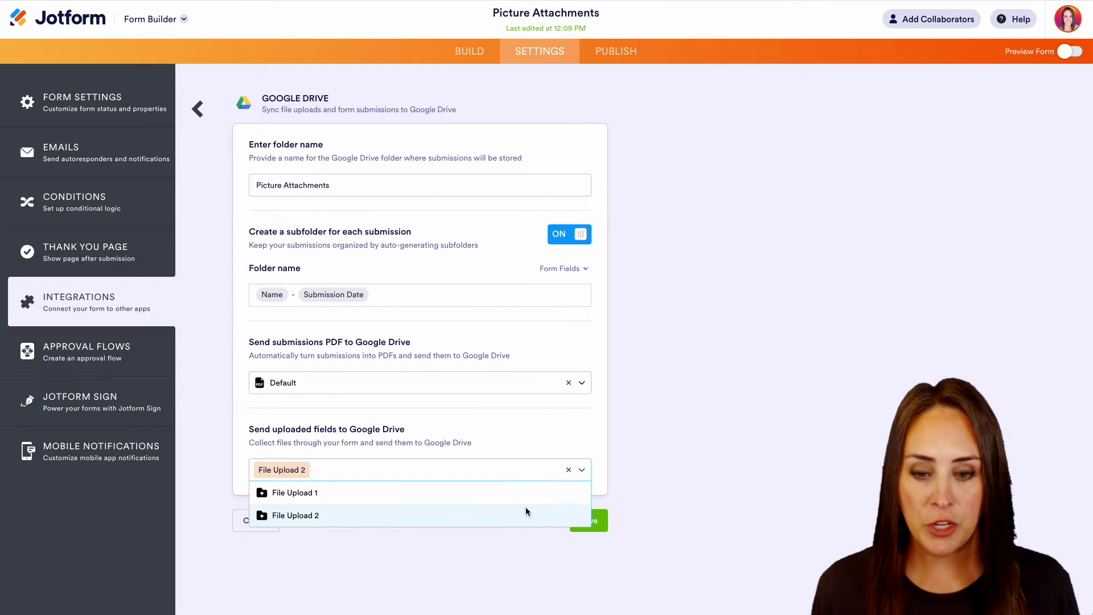
left_click(408, 497)
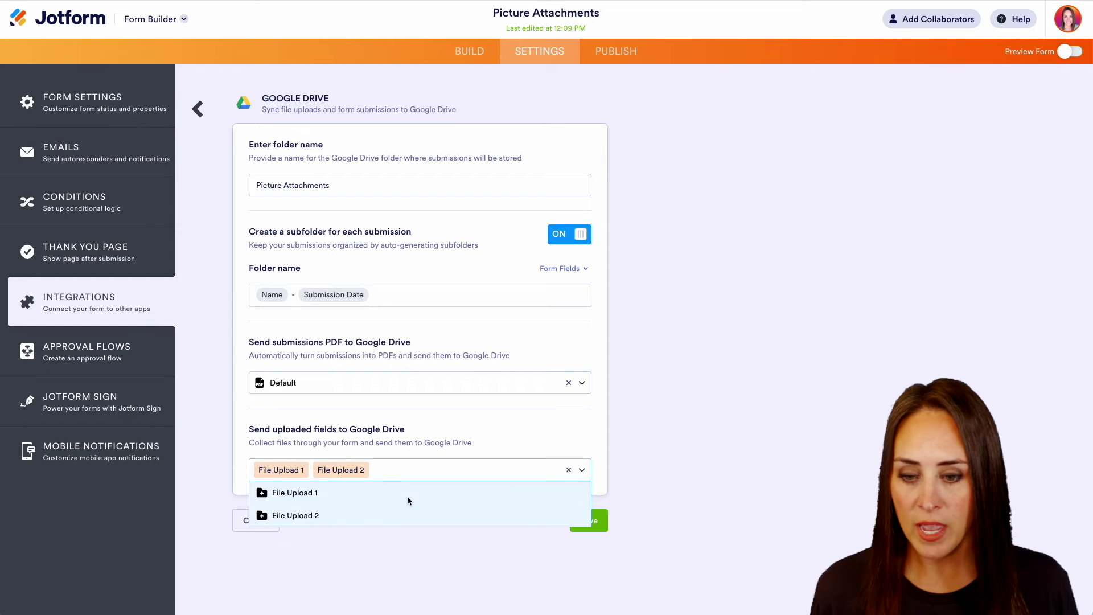
left_click(580, 452)
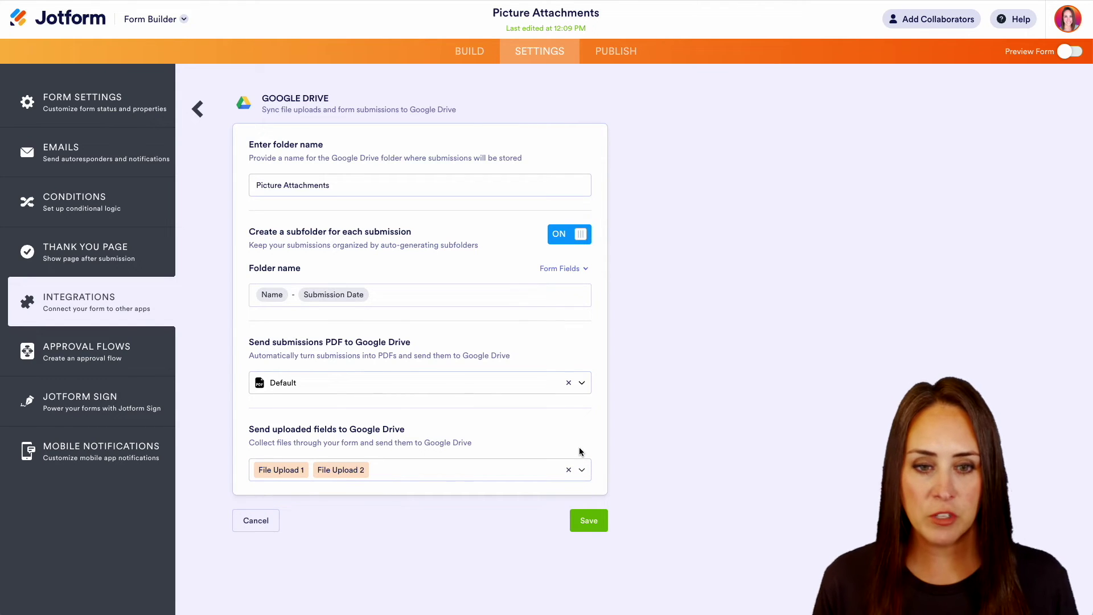
left_click(591, 520)
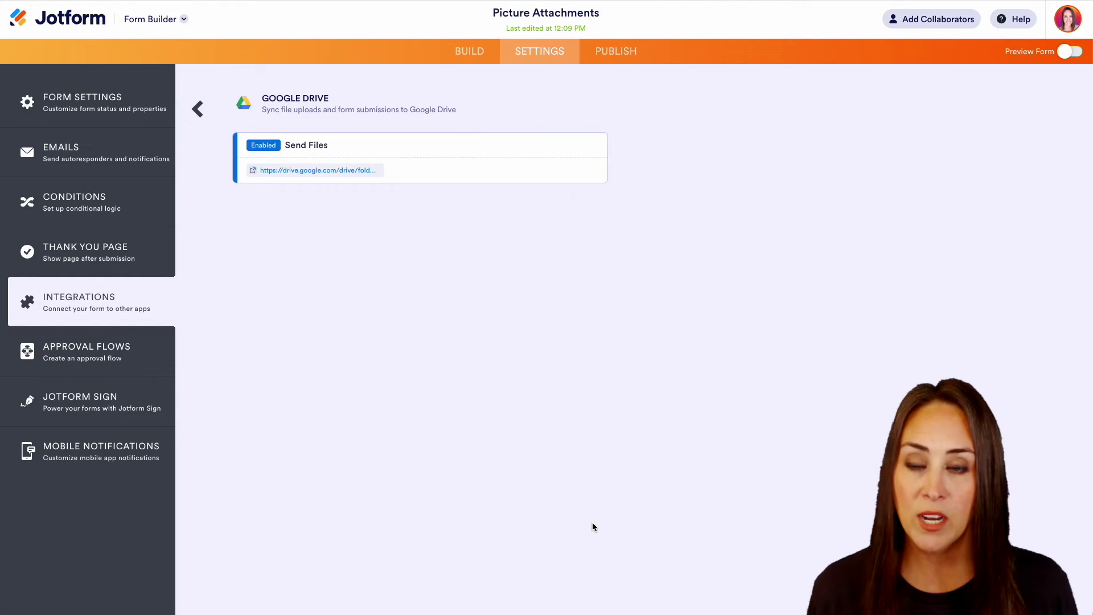
mouse_move(376, 143)
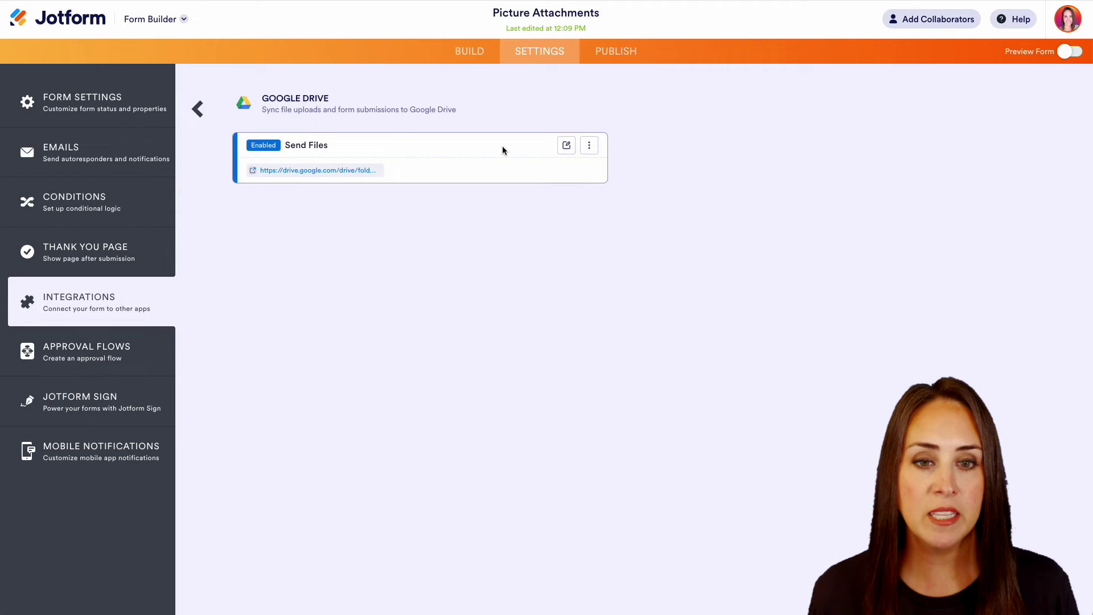
left_click(567, 146)
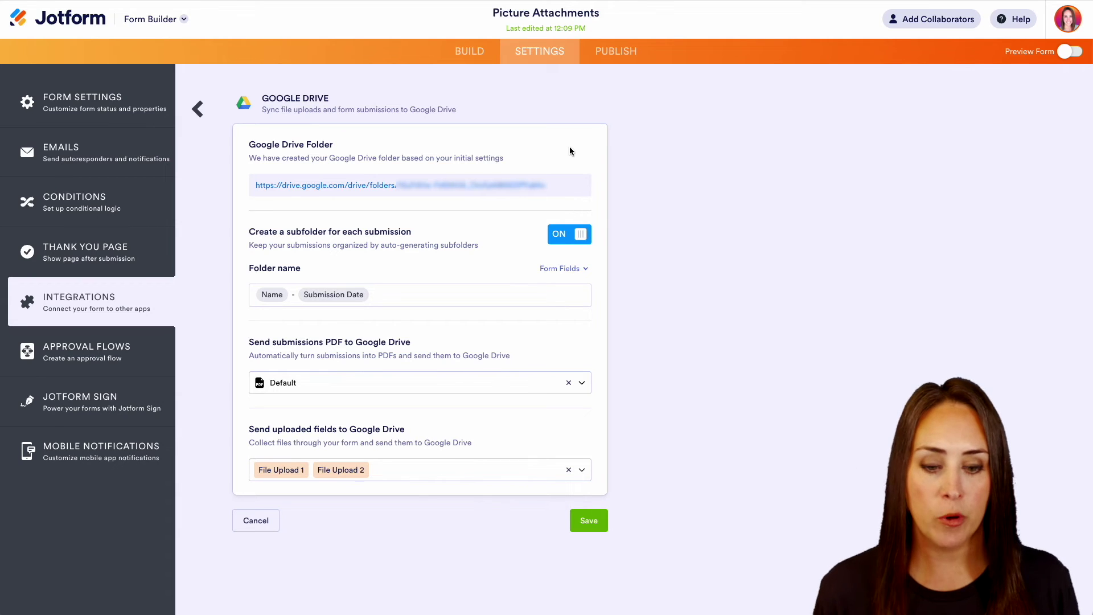
left_click(589, 520)
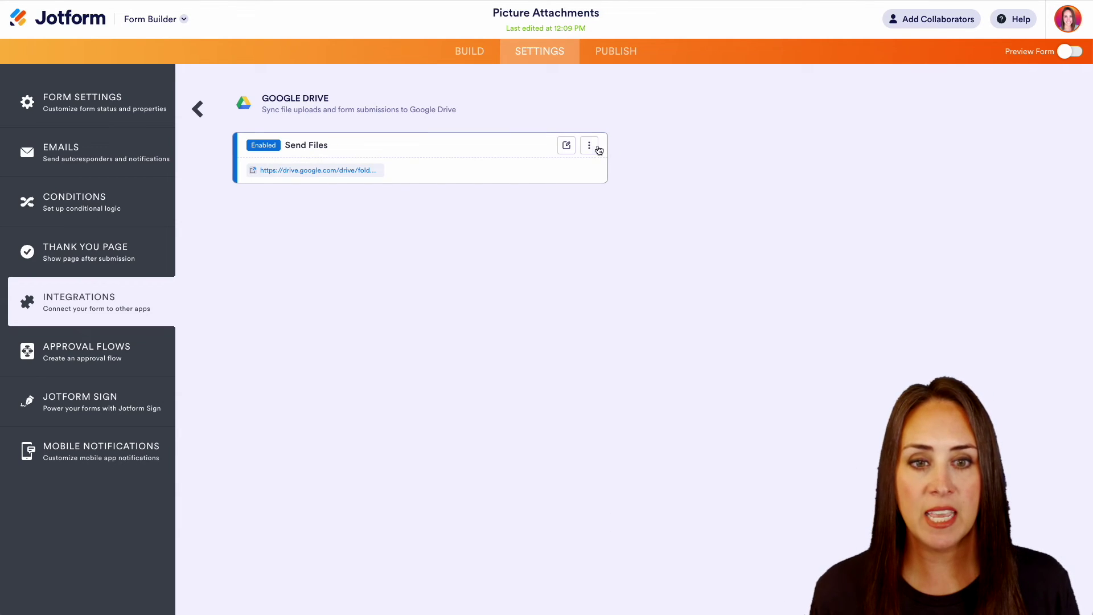
left_click(590, 147)
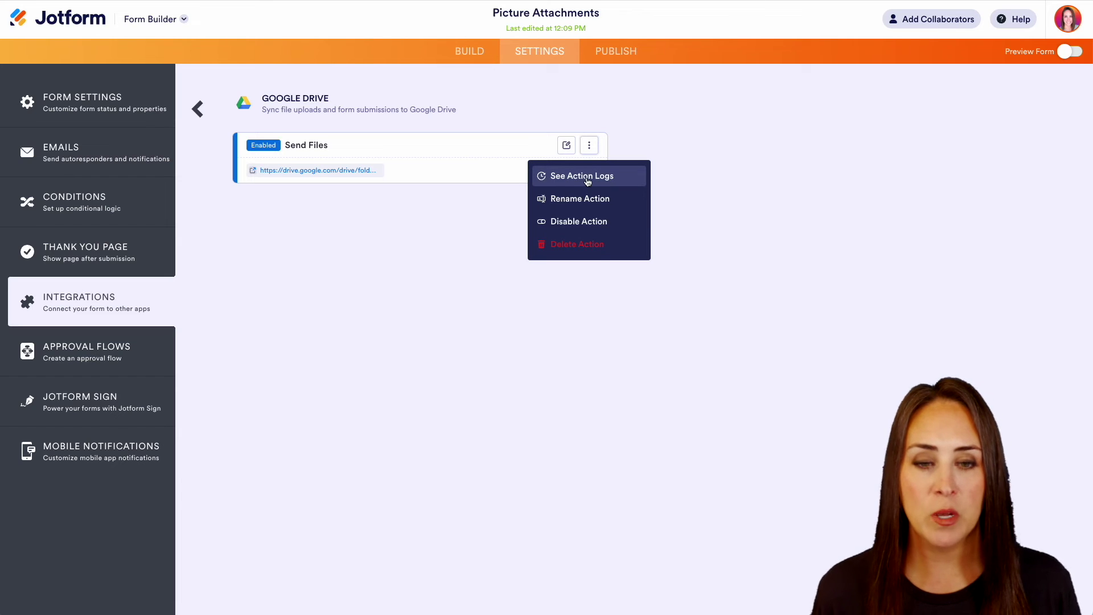
left_click(481, 200)
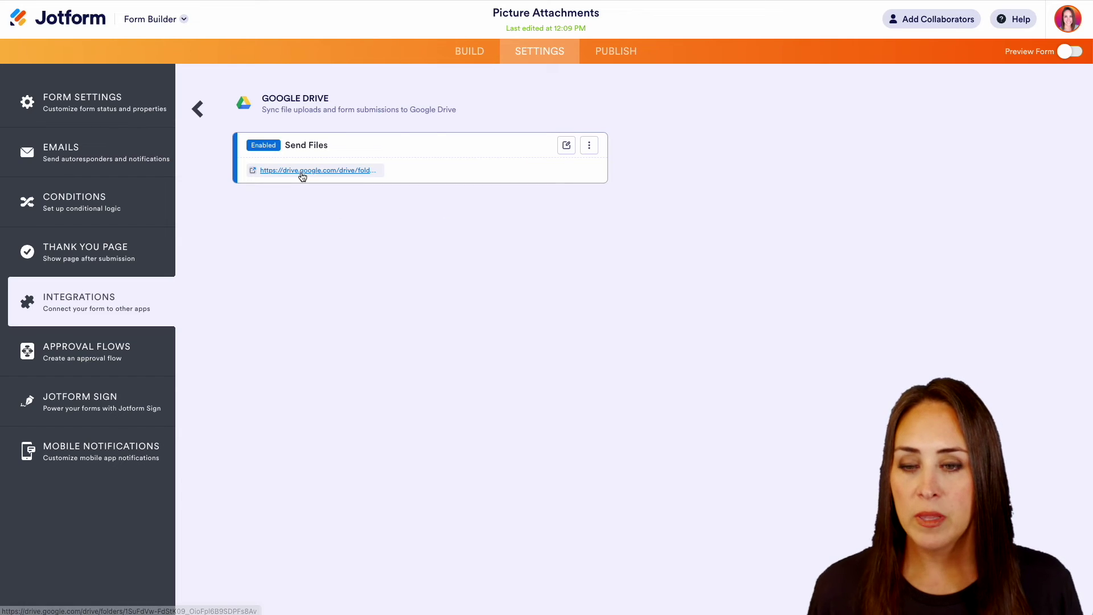
left_click(302, 172)
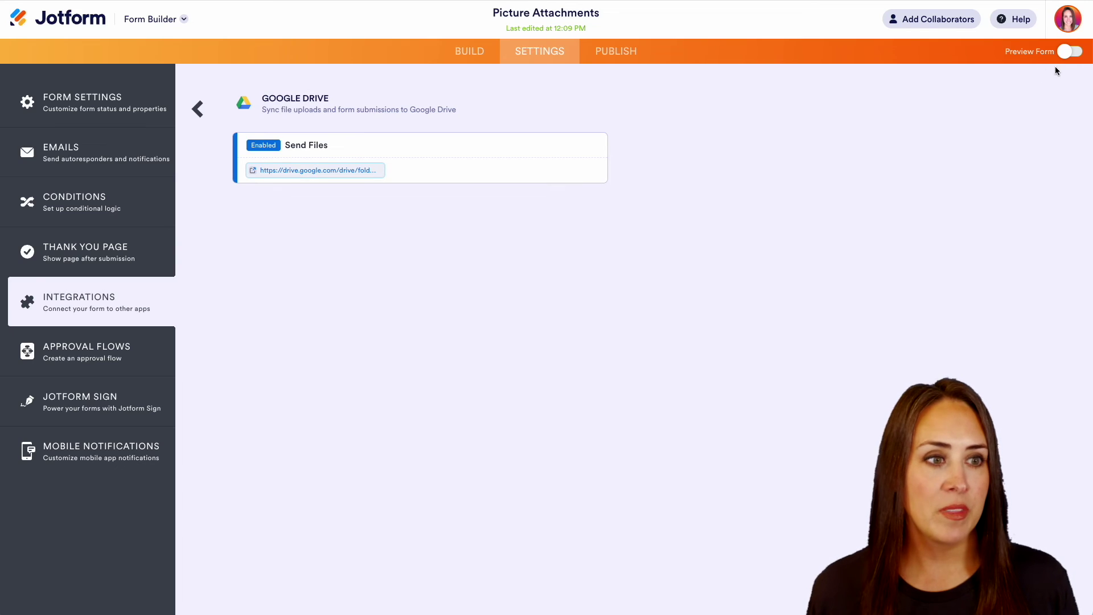
In form preview, auto-fill sample answers, attach an image to both upload fields, and submit
left_click(1065, 54)
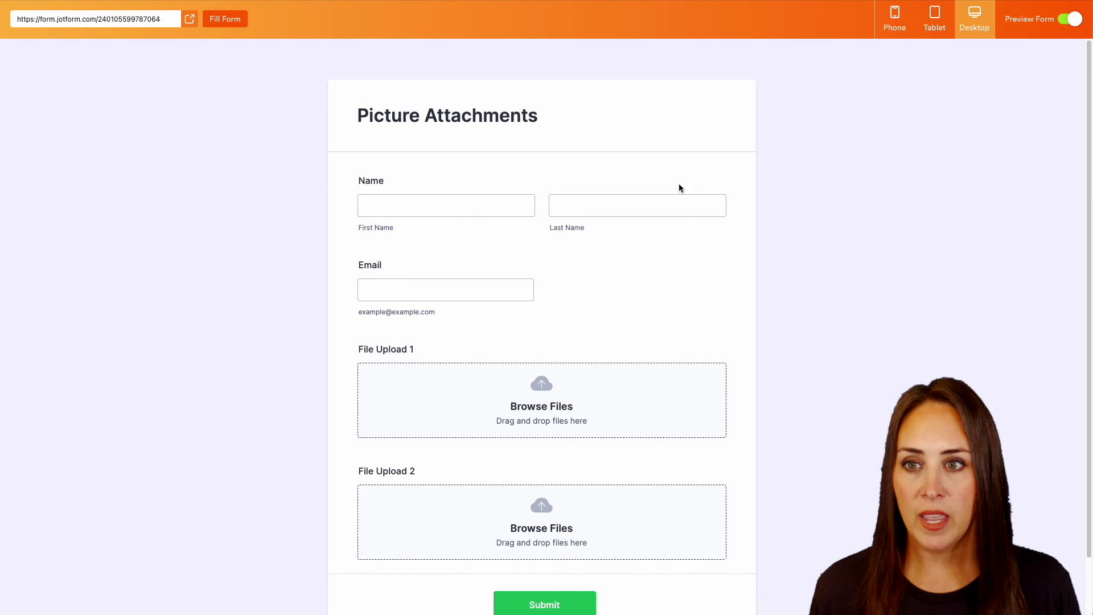
left_click(213, 19)
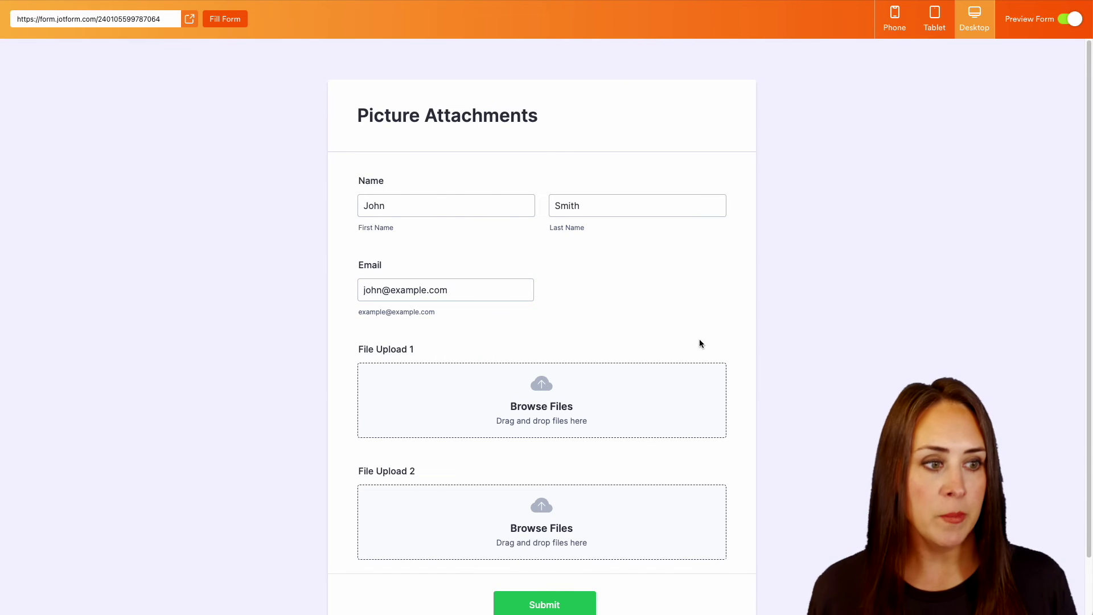
left_click_drag(734, 353, 490, 398)
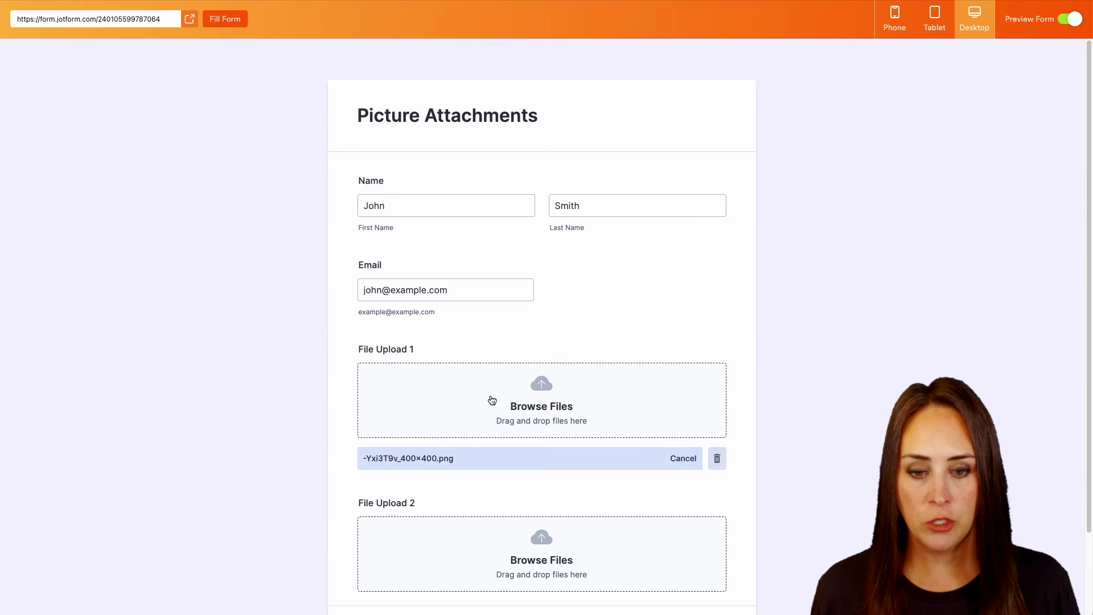
left_click_drag(734, 490, 489, 550)
scroll(806, 445, "down", 3)
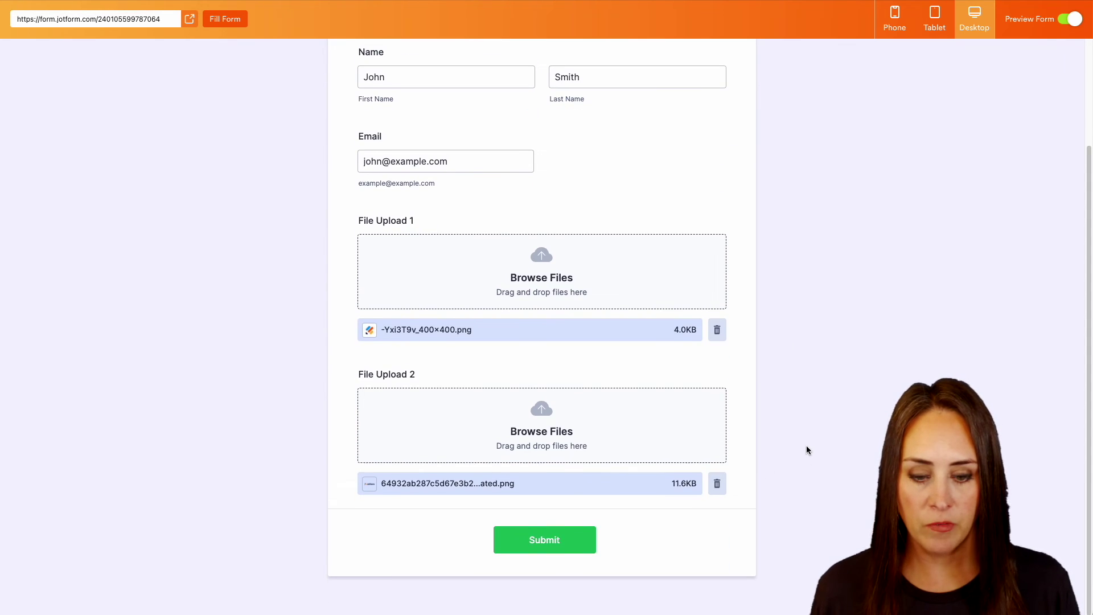
left_click(527, 547)
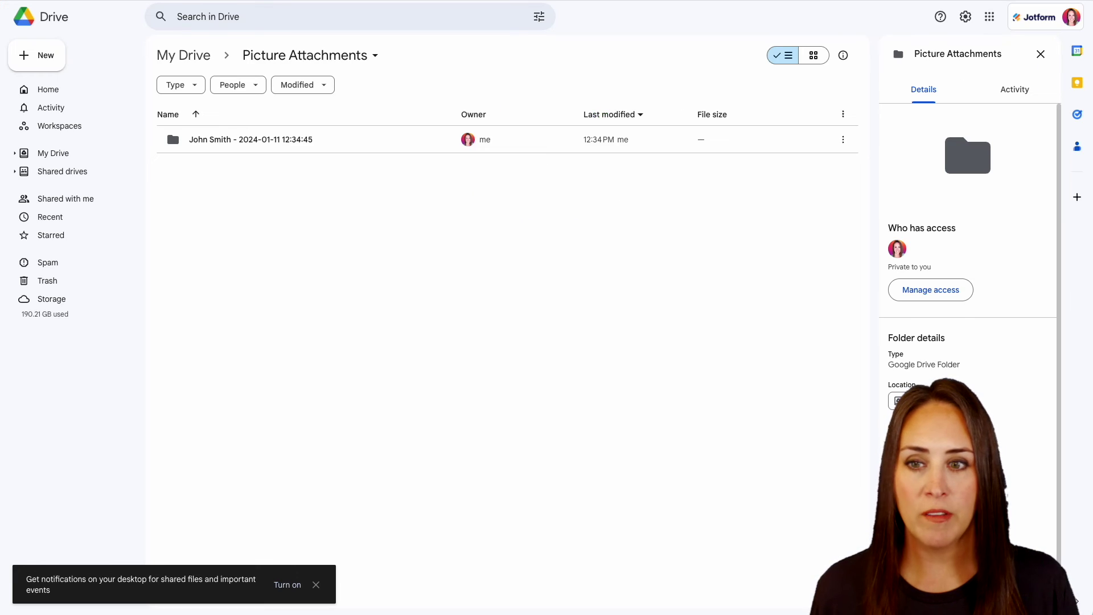
Open the new submission subfolder in Drive and preview its submission PDF
double_click(268, 140)
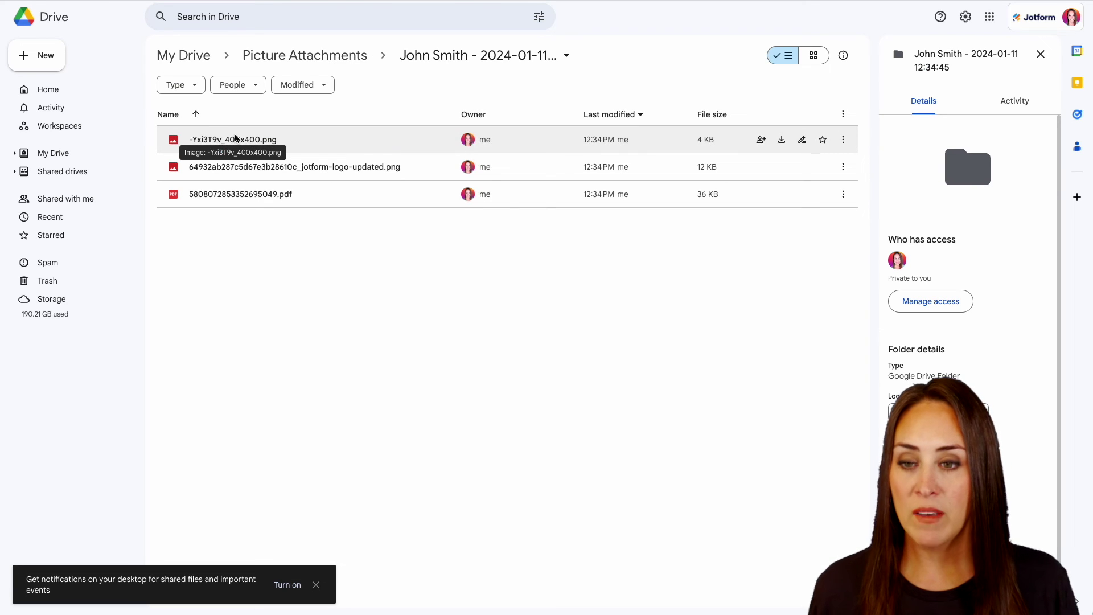
left_click(252, 199)
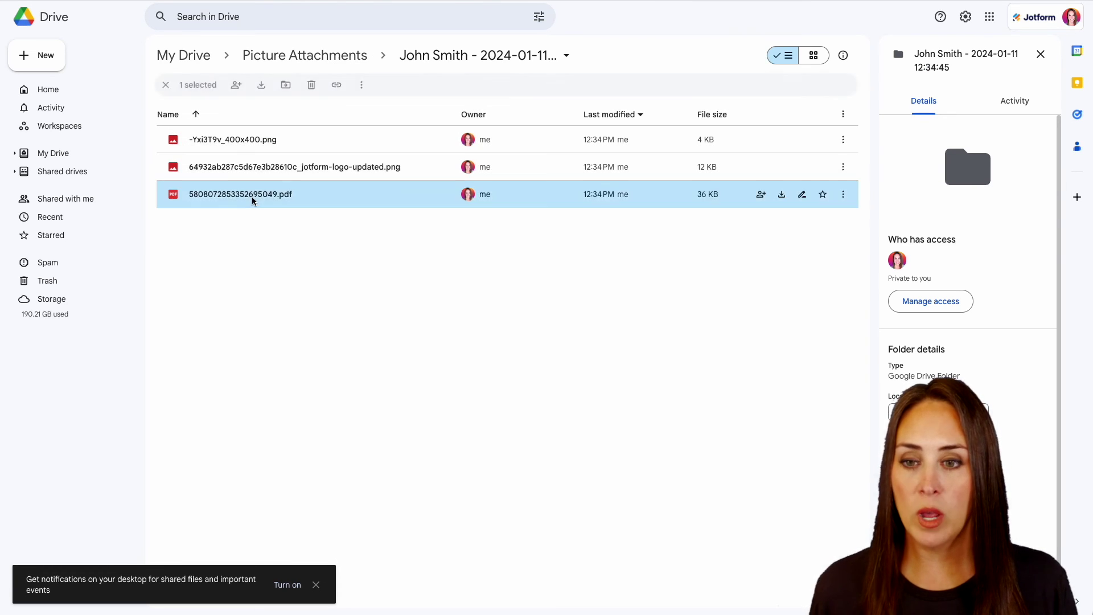
double_click(252, 200)
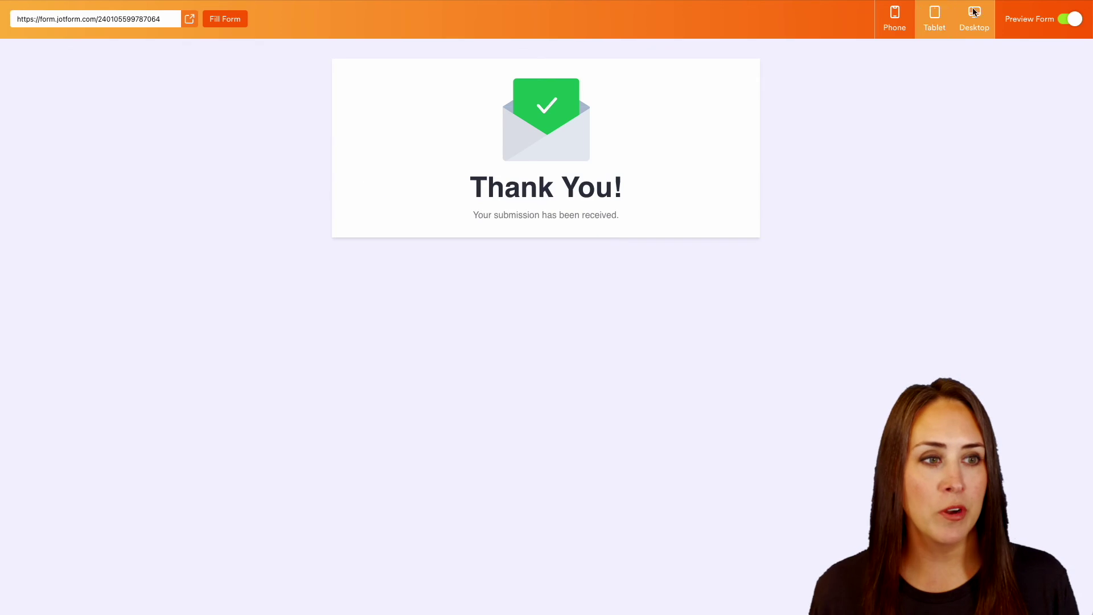
Exit the form preview and view the Send Files action's run logs
left_click(1073, 22)
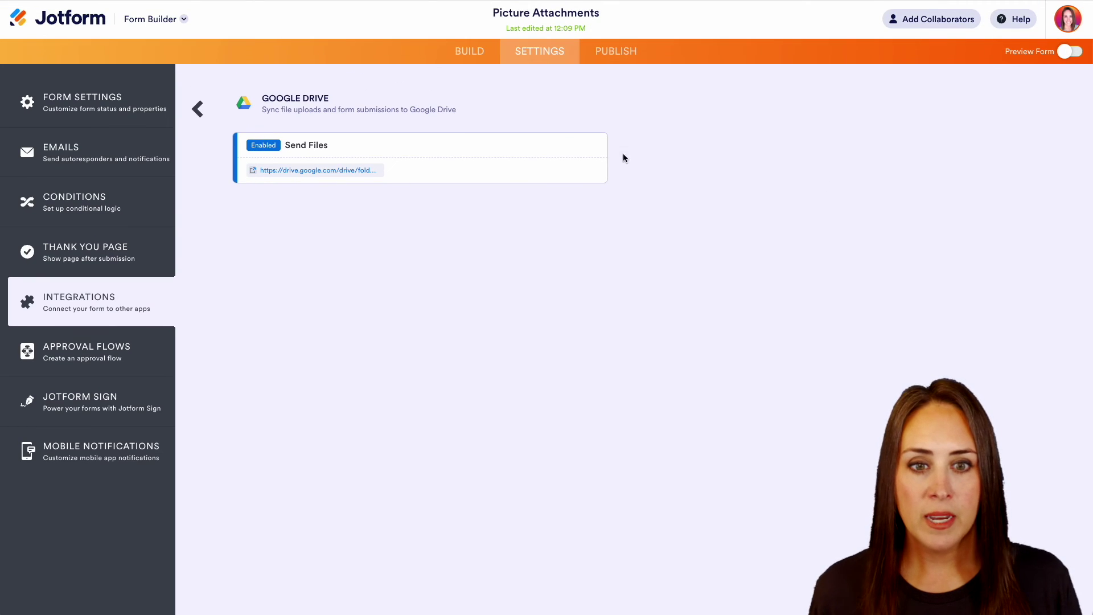
left_click(589, 146)
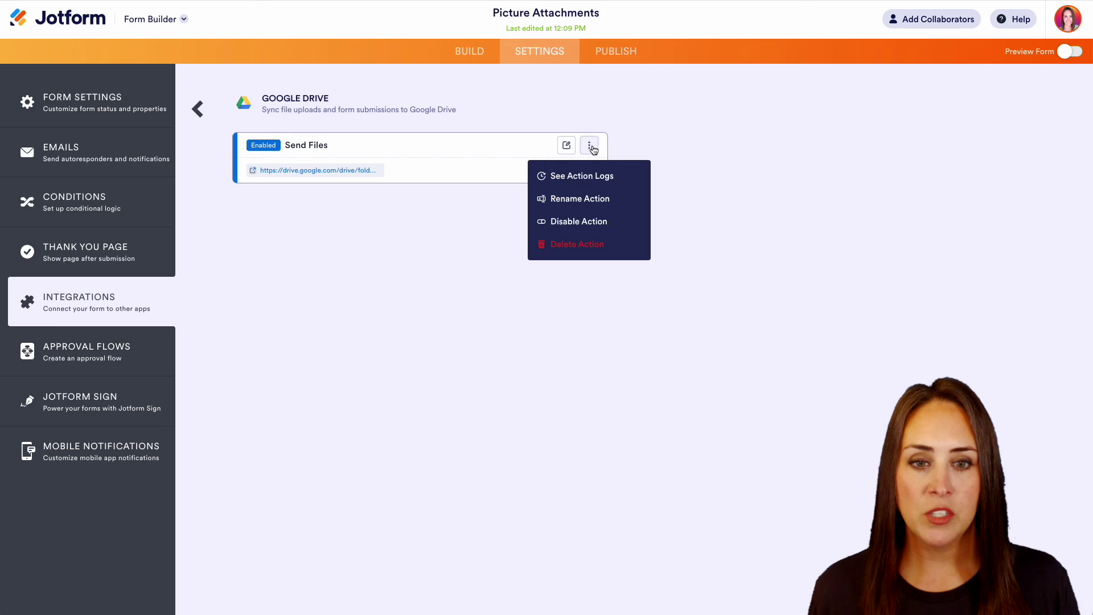
left_click(591, 180)
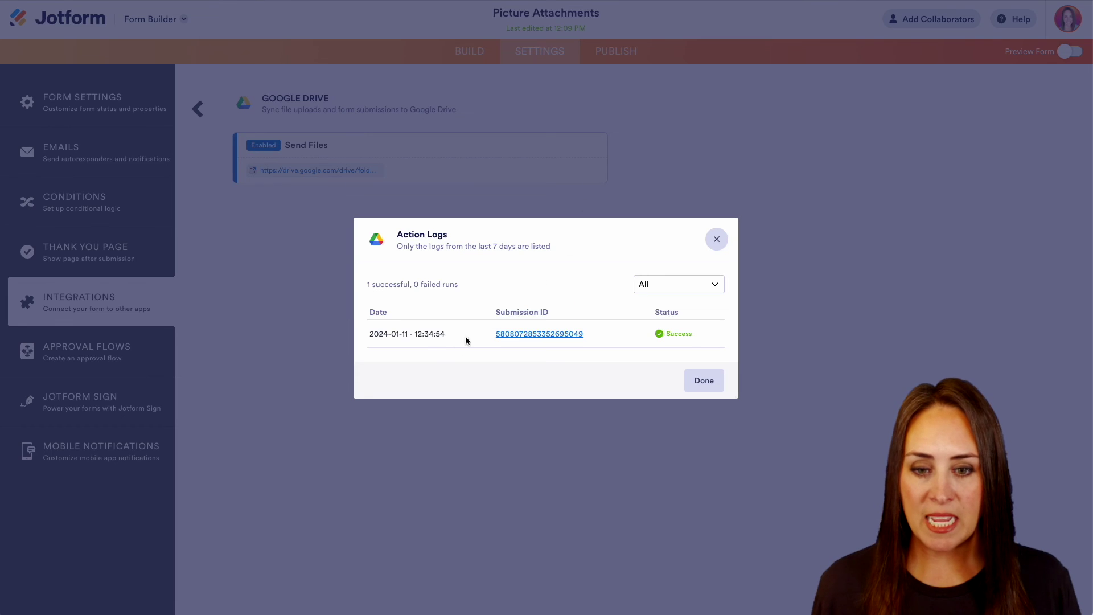